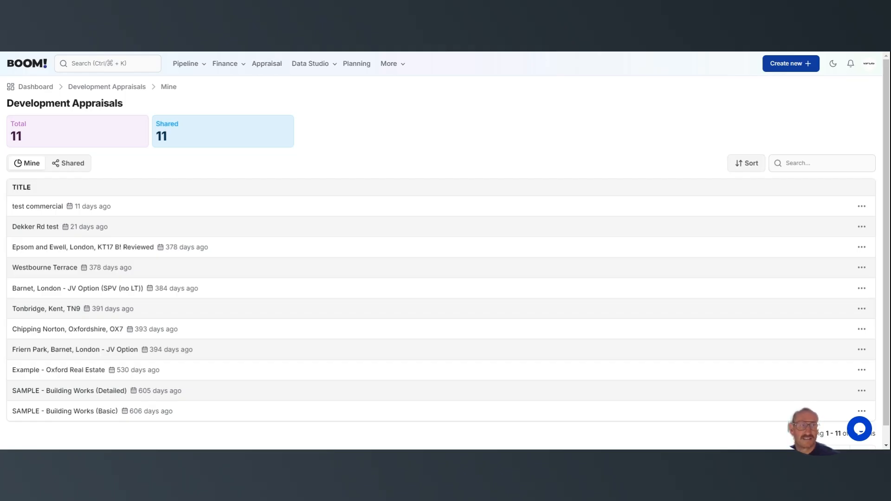
Create a new development appraisal for England and title it "BOOM! tutorial"
left_click(807, 69)
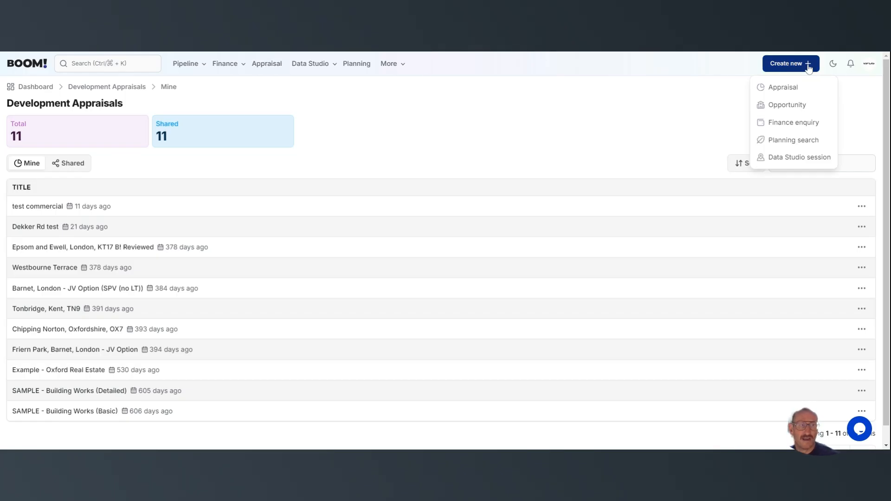
left_click(784, 87)
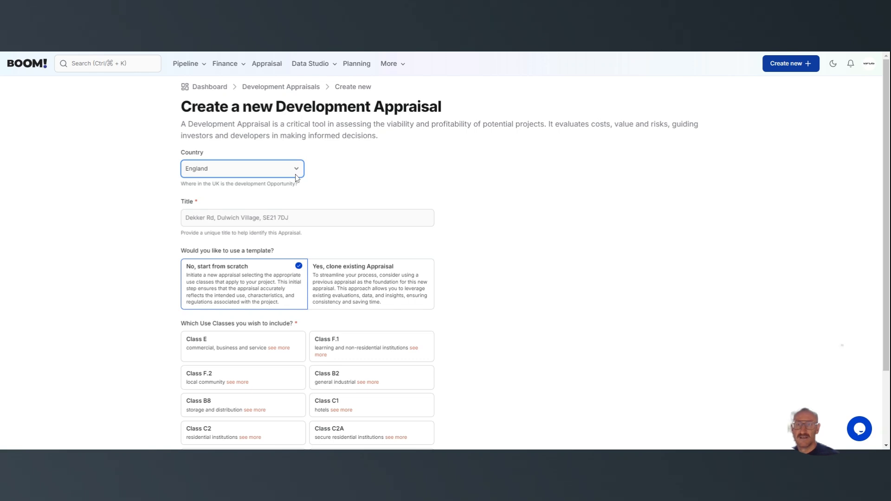
left_click(201, 217)
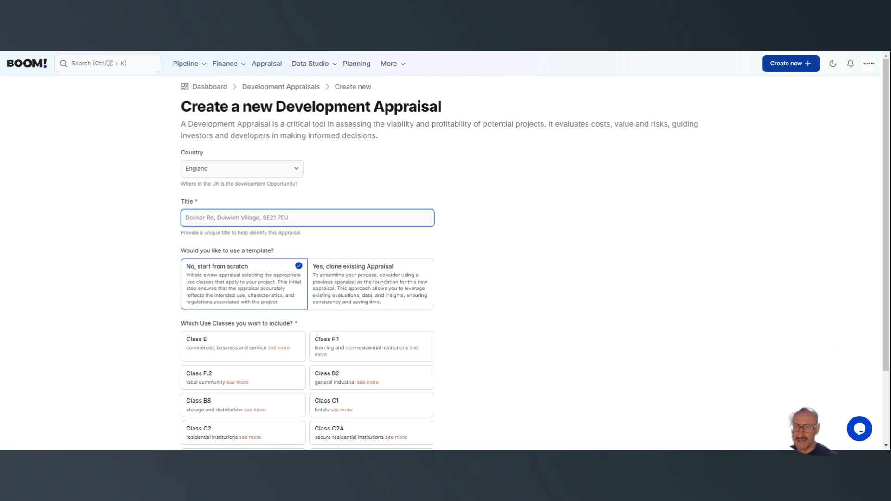
type("BOOM! tutorial")
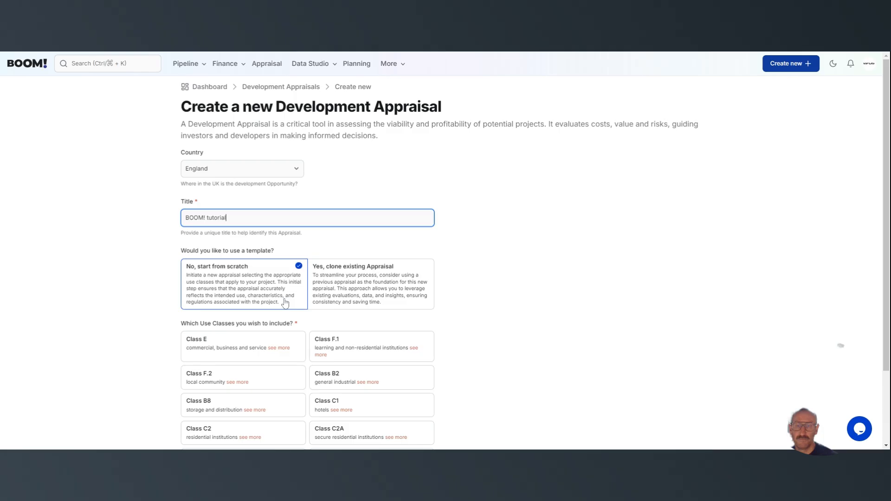
Base the new appraisal on a clone of "Epsom and Ewell, London, KT17 B! Reviewed" and start it
scroll(285, 302, "down", 2)
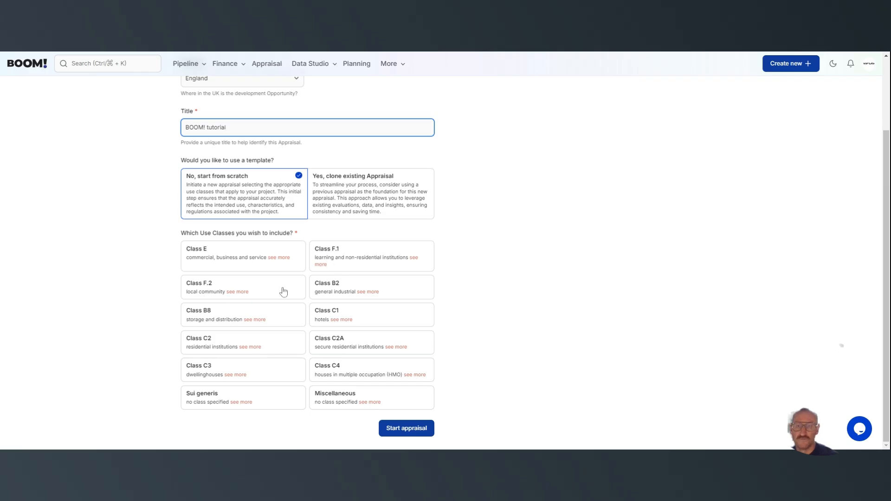
left_click(357, 204)
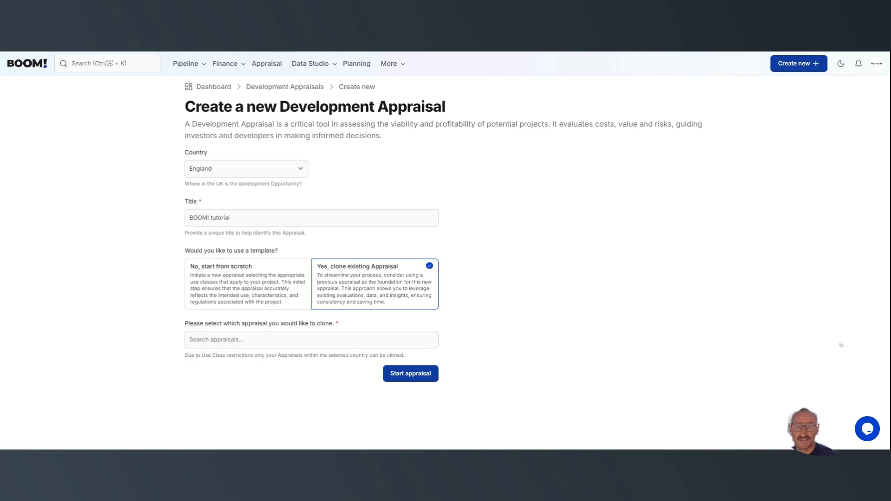
left_click(311, 340)
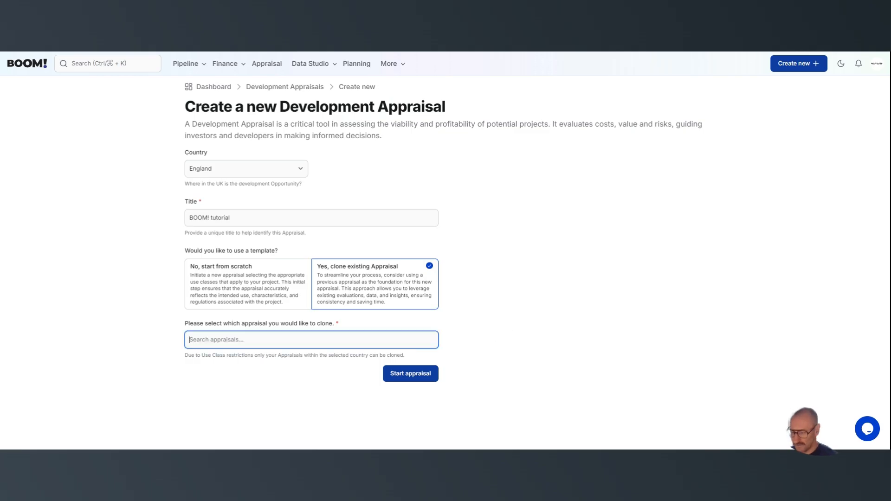
type("epsom")
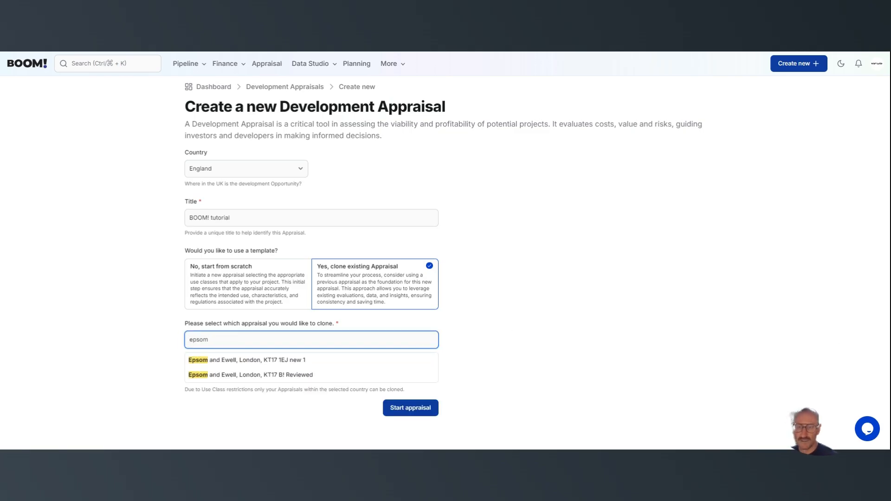
left_click(251, 380)
left_click(405, 379)
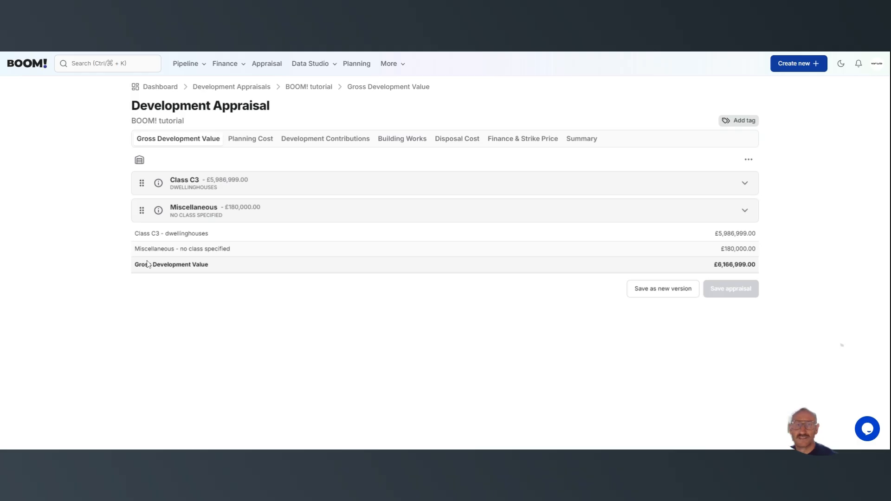
Review the building works sections briefly, and examine the individual Class C3 dwelling entries in the gross development value
left_click(416, 141)
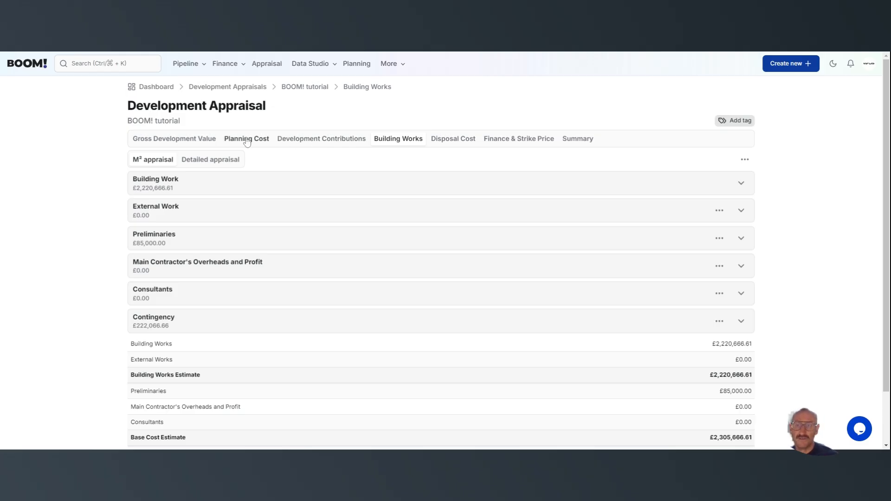
left_click(197, 139)
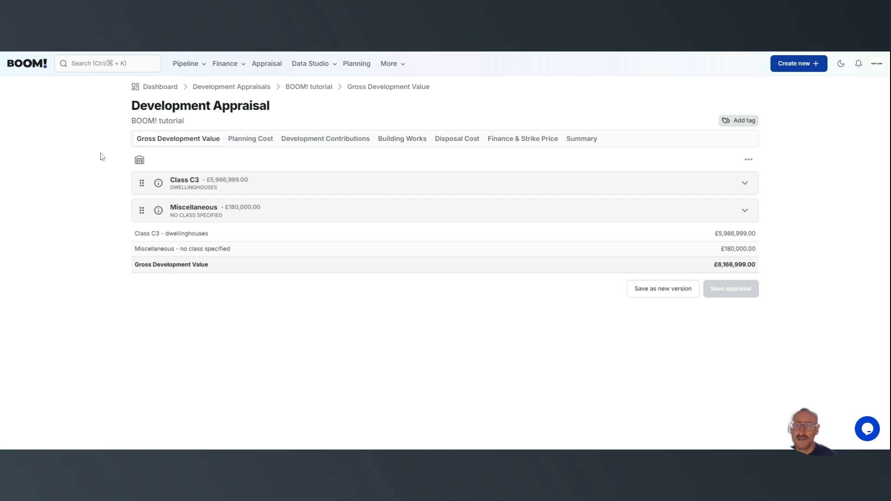
left_click(744, 183)
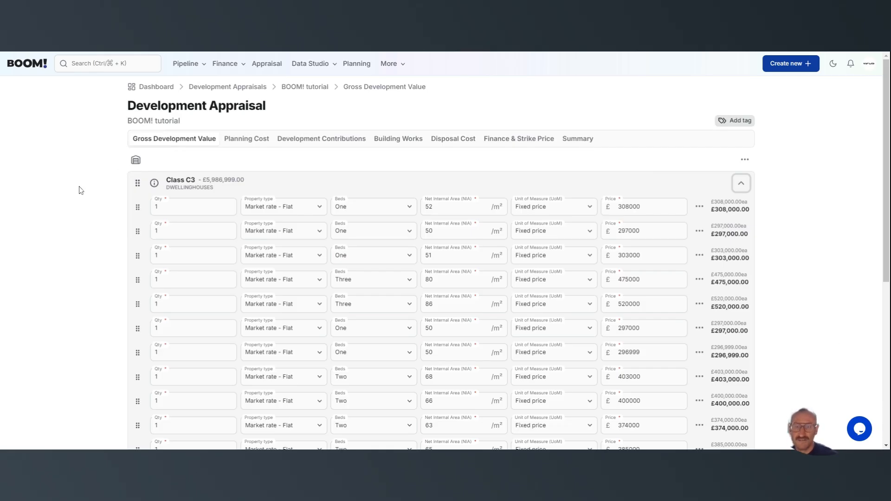
scroll(108, 219, "down", 6)
scroll(107, 219, "down", 1)
scroll(107, 221, "up", 2)
scroll(107, 221, "down", 2)
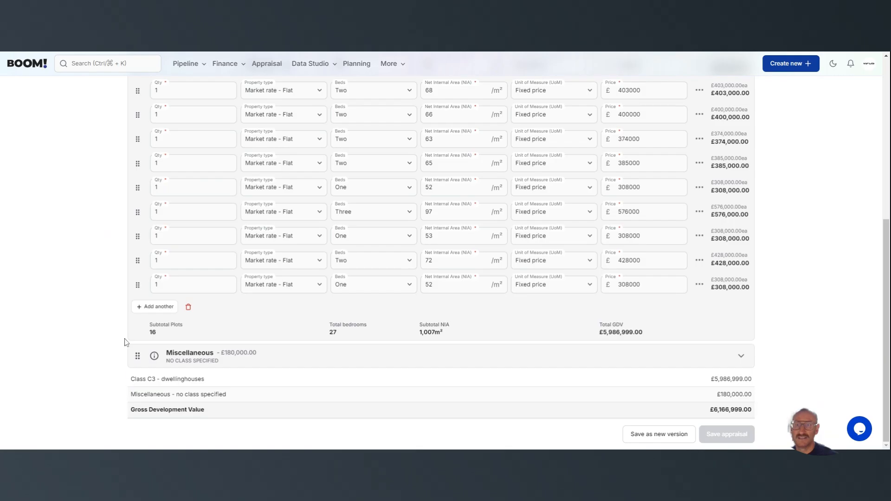
scroll(130, 357, "up", 6)
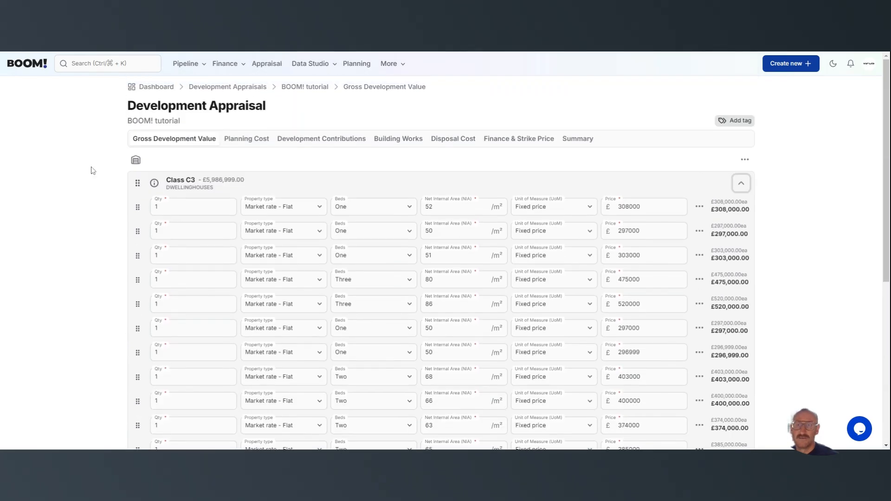
Look through the planning costs, development contributions and building works, expanding the contingency breakdown
left_click(257, 140)
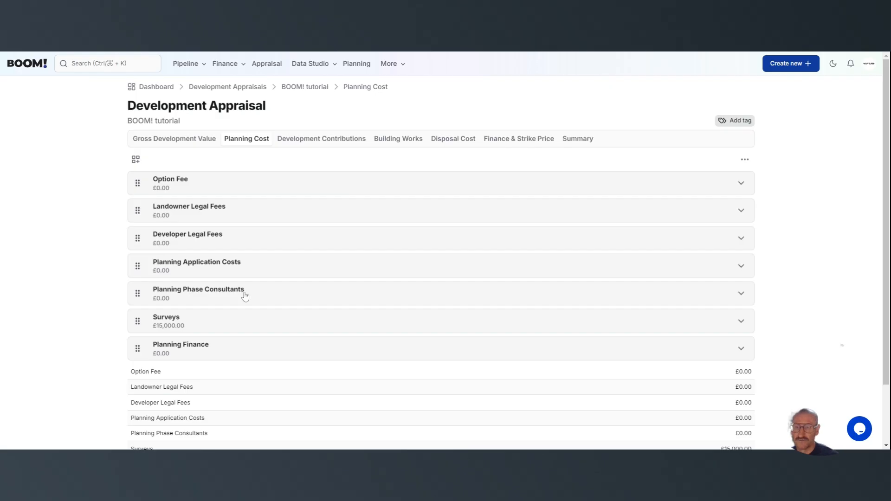
left_click(309, 141)
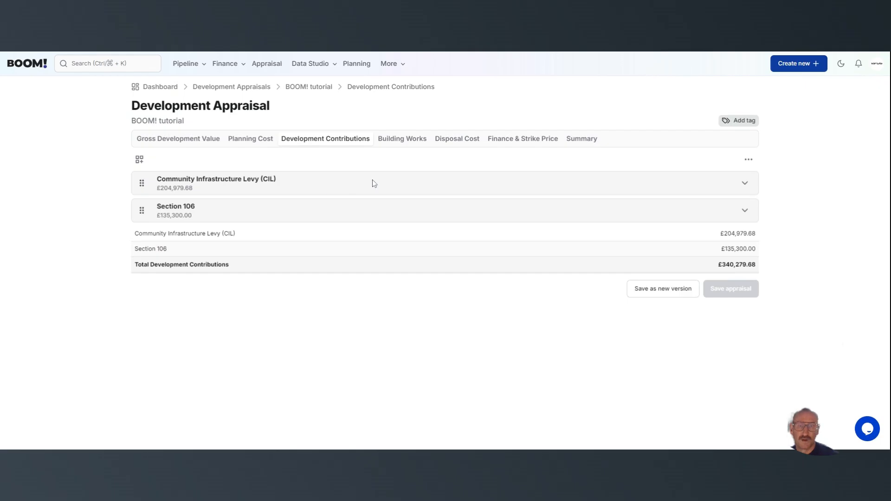
left_click(403, 139)
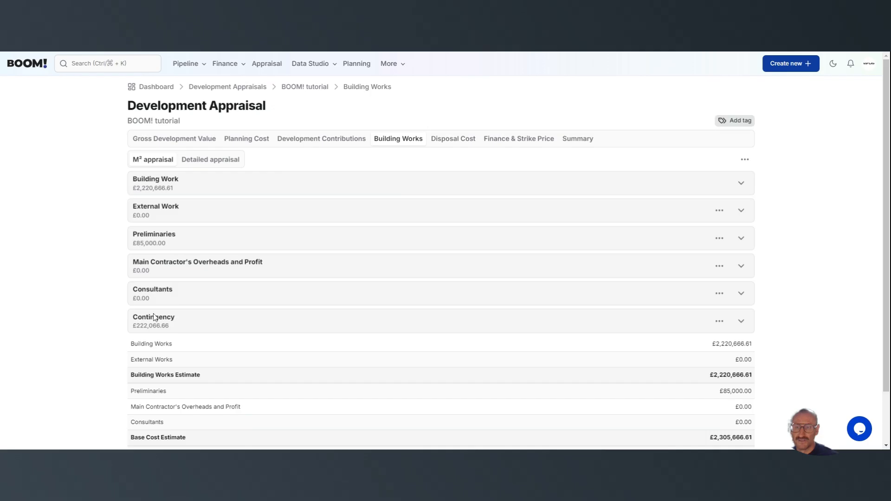
left_click(741, 322)
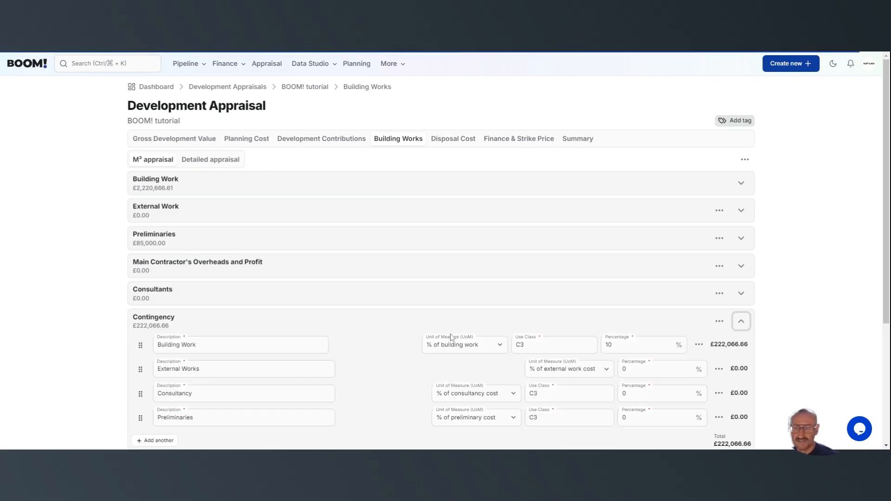
scroll(364, 331, "down", 3)
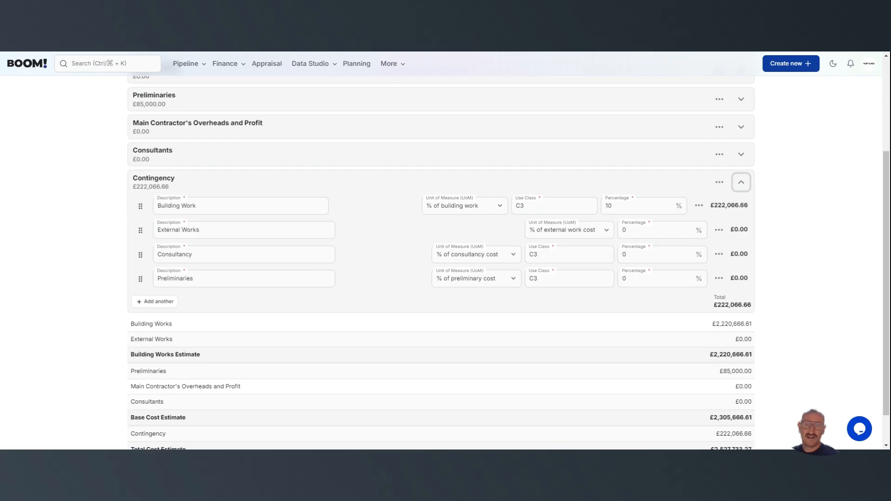
scroll(398, 244, "up", 3)
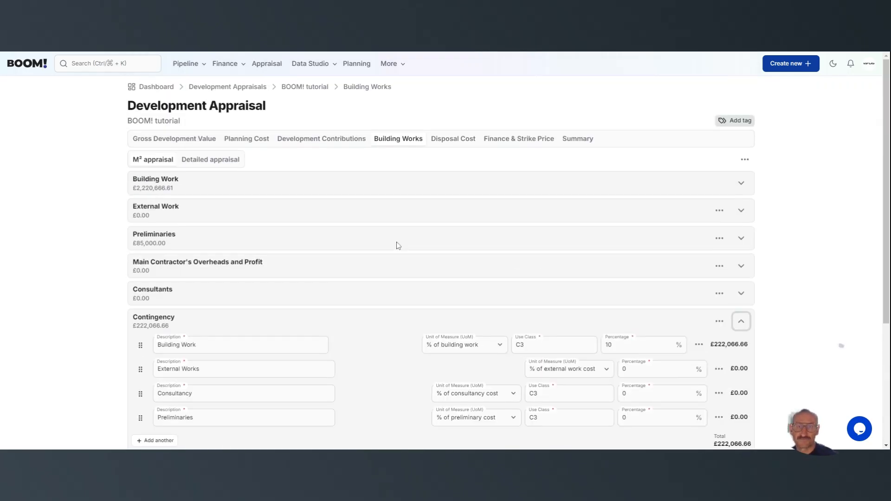
Review the disposal costs, and expand the land acquisition cost and development finance details in the finance and strike price section
left_click(464, 139)
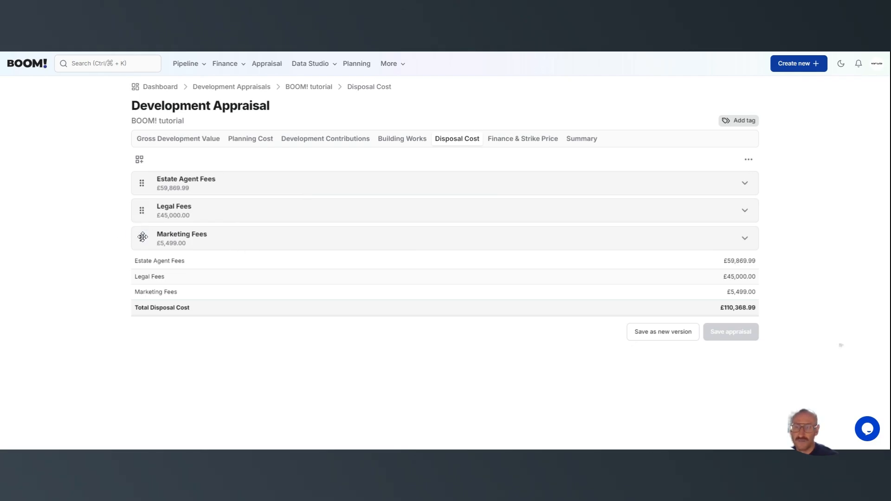
left_click(508, 140)
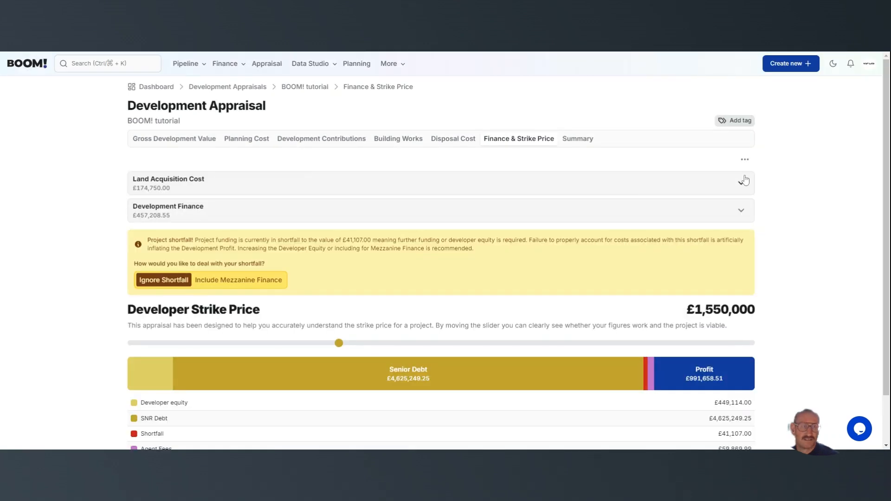
left_click(742, 189)
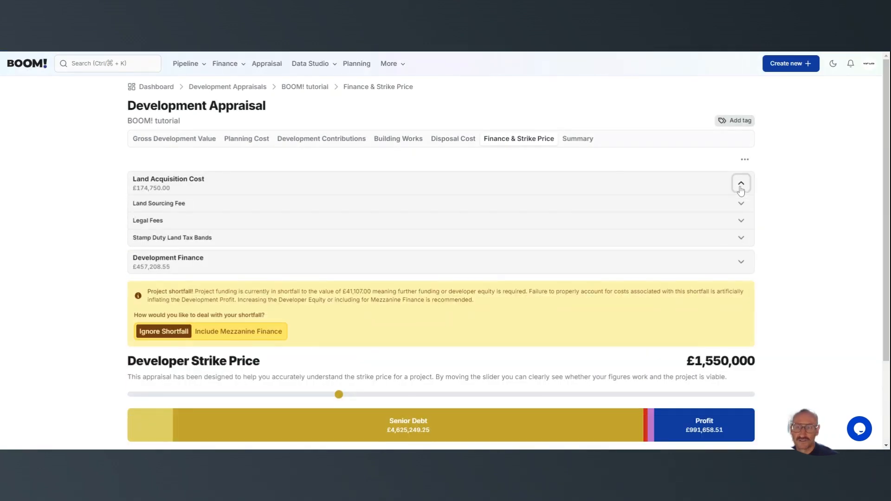
scroll(583, 203, "down", 3)
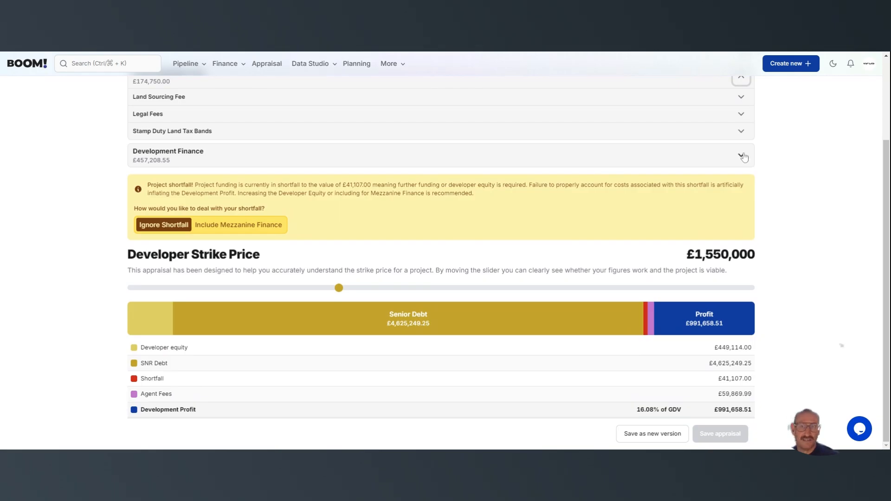
left_click(741, 155)
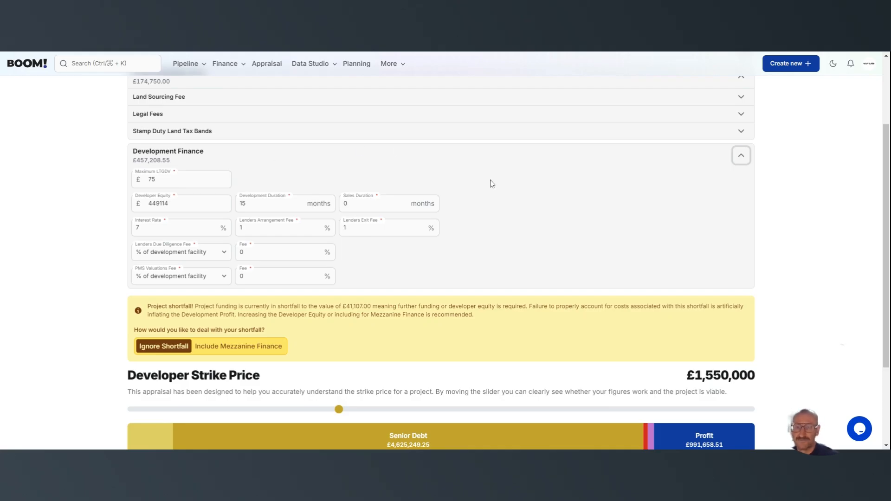
Lower the developer strike price to £1,435,000 and fine-tune it down to £1,424,000
scroll(491, 185, "down", 3)
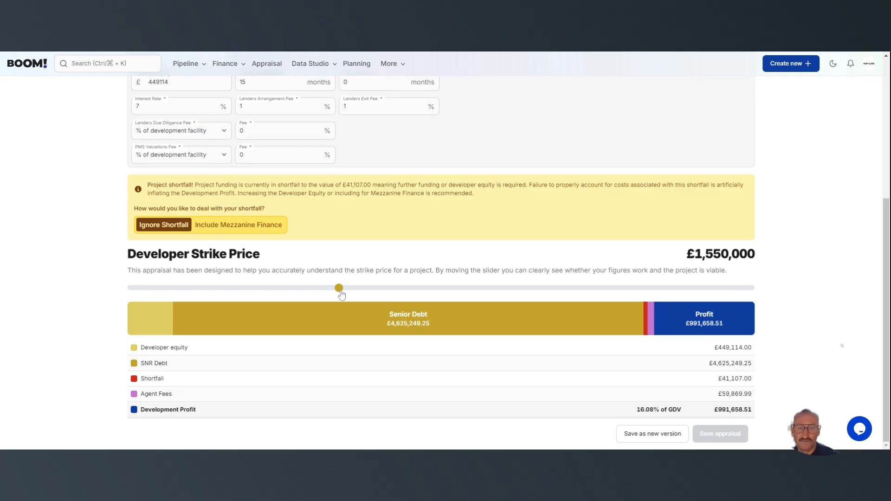
mouse_move(341, 296)
left_mouse_down()
mouse_move(266, 295)
mouse_move(325, 296)
left_mouse_up()
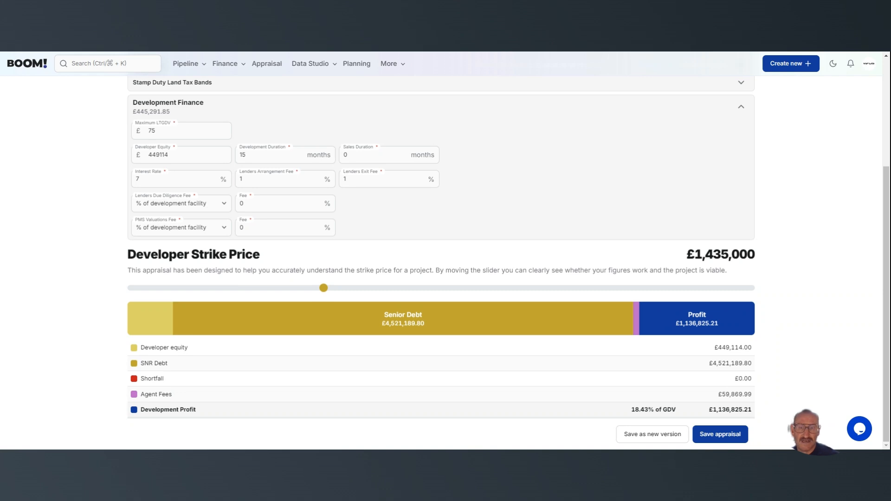
key("Left")
key("Left")
key("Left")
key("Left")
key("Left")
key("Left")
key("Left")
key("Left")
key("Left")
key("Left")
key("Left")
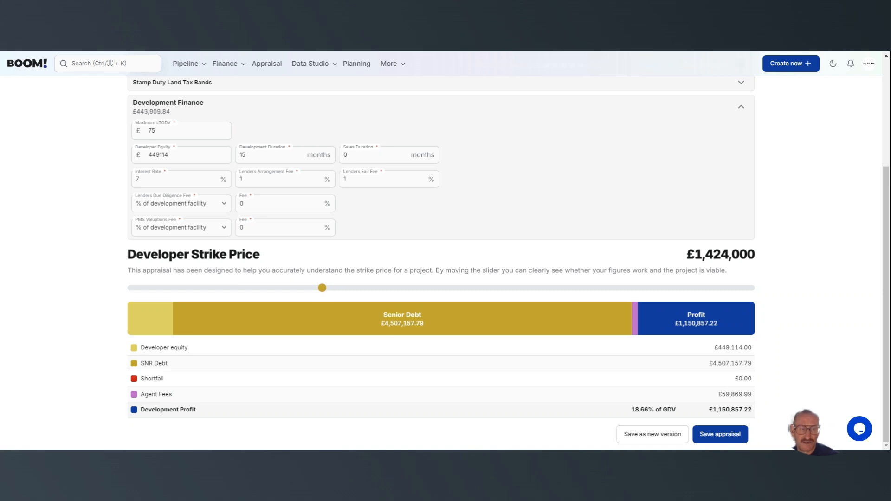
Test higher developer strike prices of £1,462,000, £1,750,000 and £1,913,000
mouse_move(322, 288)
left_mouse_down()
mouse_move(310, 295)
mouse_move(329, 295)
left_mouse_up()
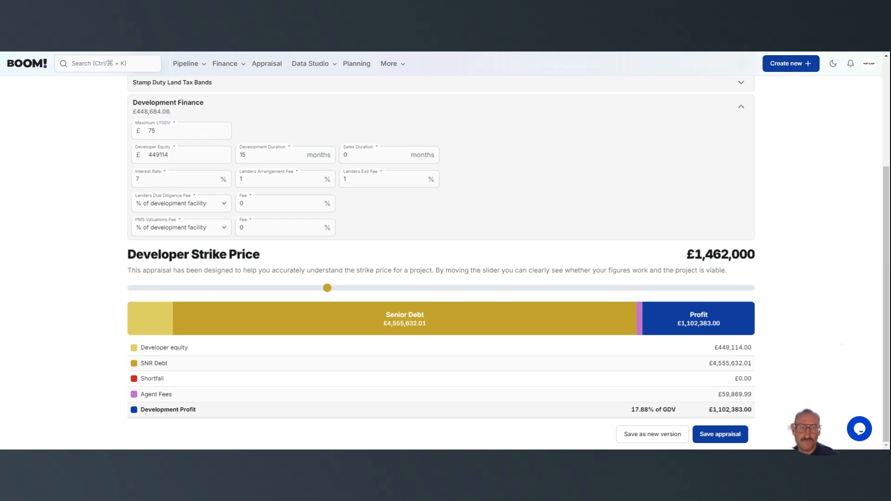
left_click_drag(327, 288, 366, 291)
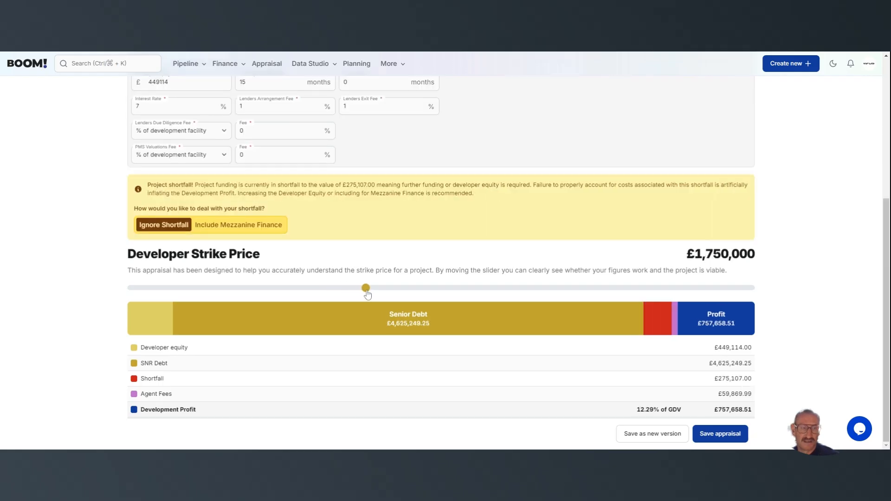
mouse_move(652, 322)
left_click_drag(366, 287, 390, 297)
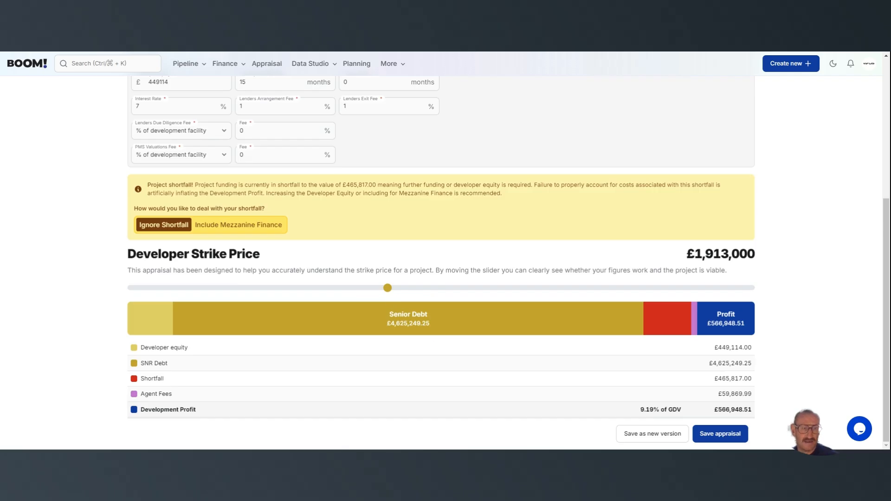
Open the appraisal summary and discard the unsaved strike price changes
scroll(503, 184, "up", 3)
scroll(507, 195, "up", 2)
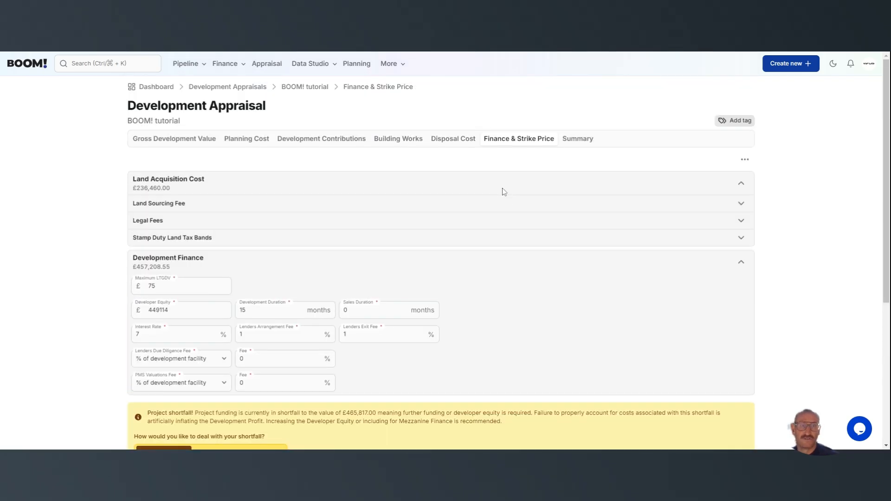
left_click(579, 141)
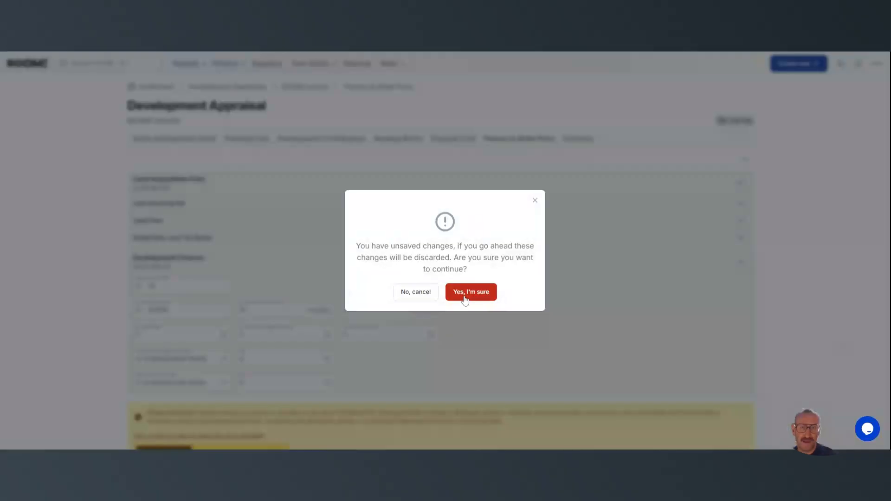
left_click(432, 293)
left_click(565, 139)
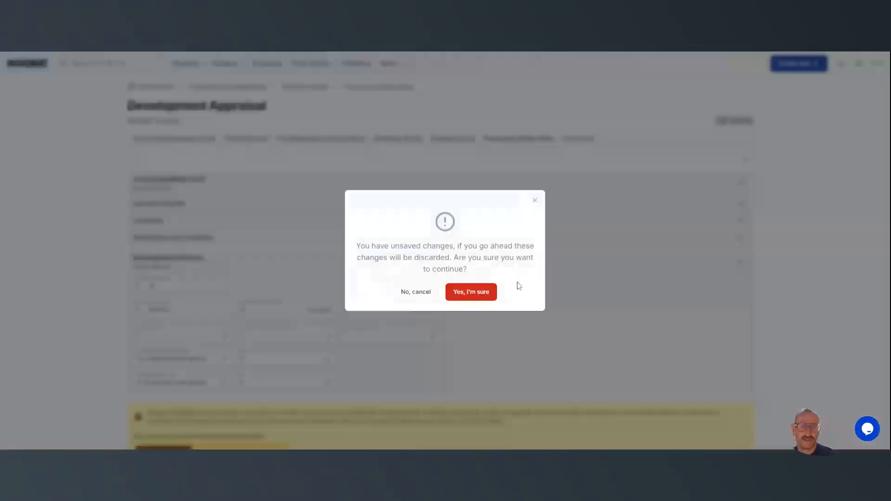
left_click(472, 292)
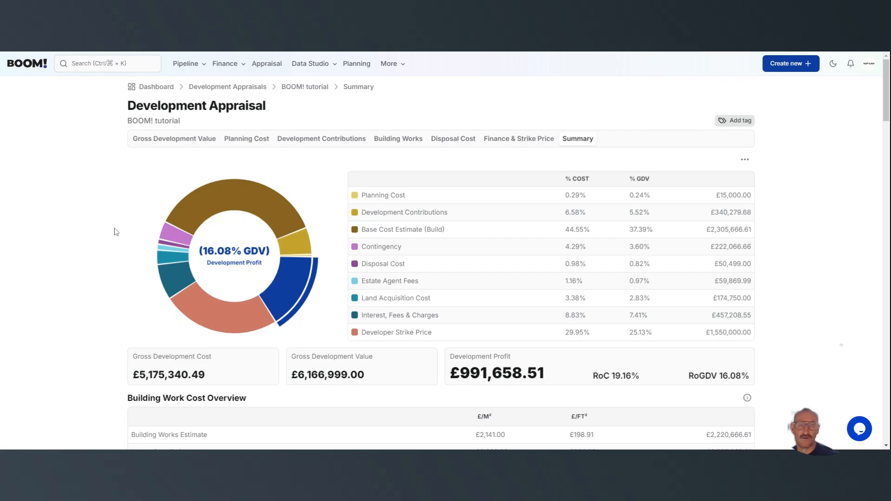
Examine the full appraisal summary, covering the building work cost overview, sensitivity analysis, accommodation schedule, and the planning, contribution, building, contingency and disposal cost breakdowns
scroll(81, 251, "down", 1)
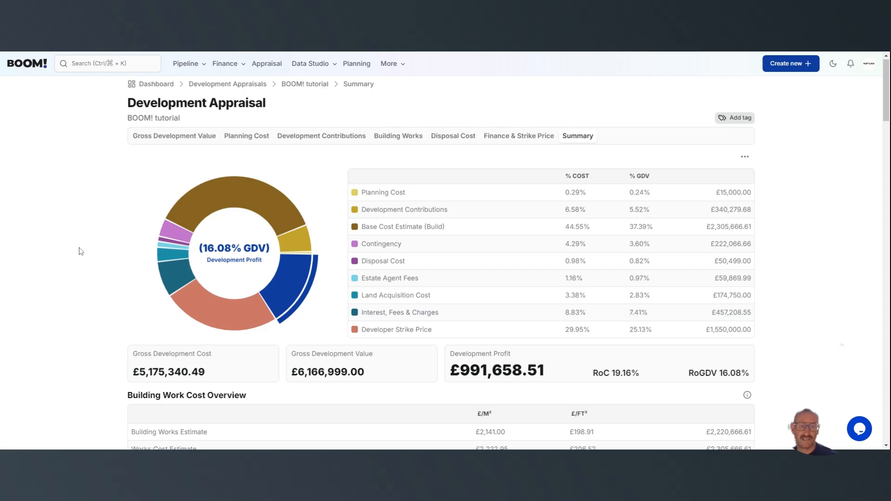
scroll(81, 251, "down", 2)
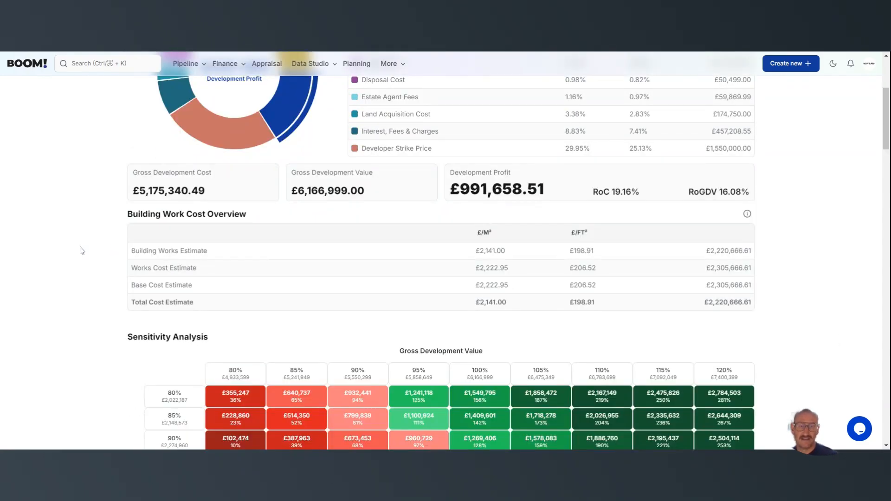
scroll(81, 251, "down", 7)
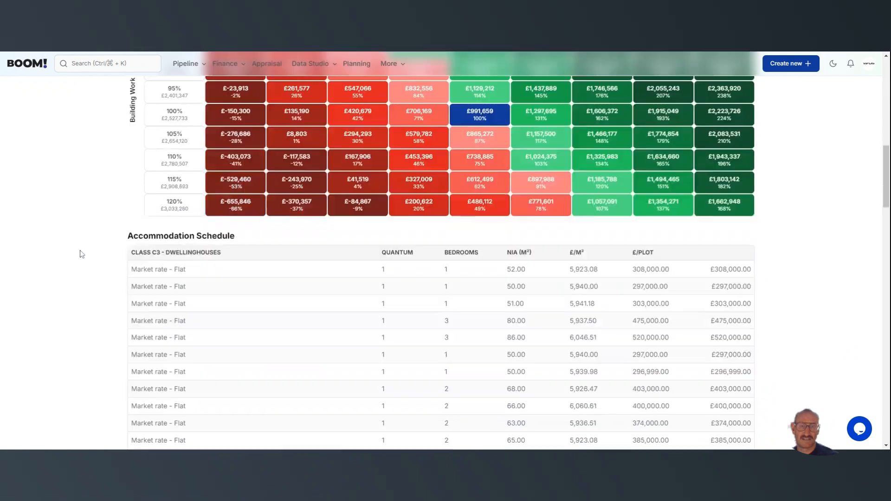
scroll(82, 253, "down", 10)
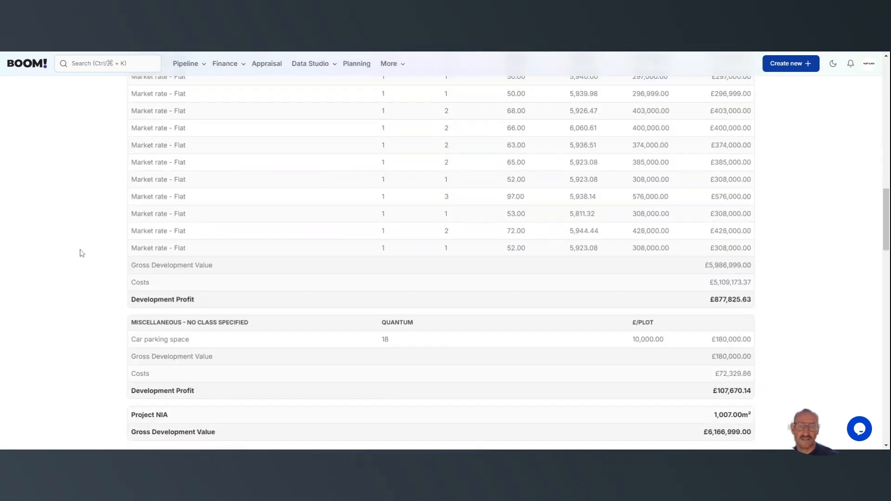
scroll(82, 253, "down", 3)
scroll(81, 253, "down", 13)
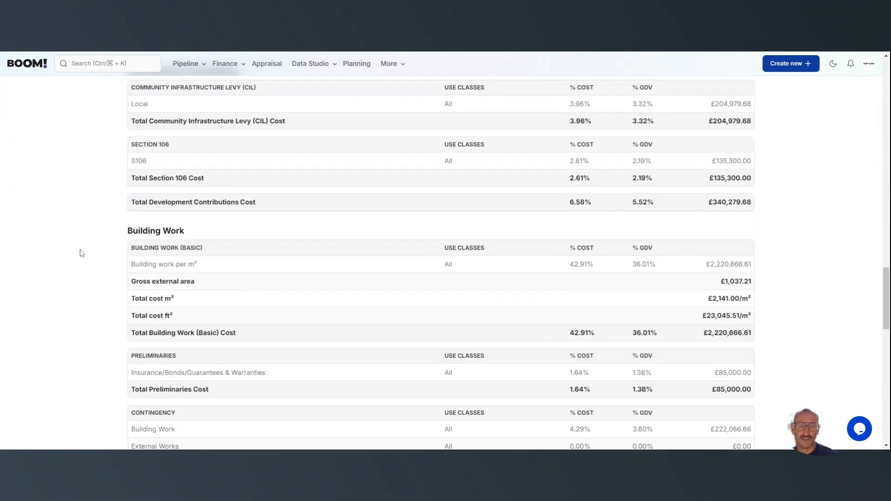
scroll(81, 253, "down", 3)
scroll(88, 257, "up", 5)
scroll(99, 274, "up", 13)
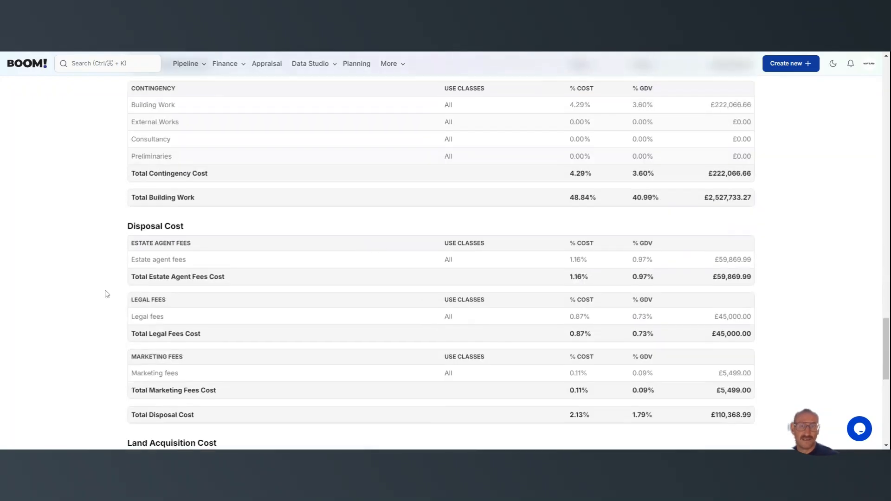
scroll(108, 294, "up", 20)
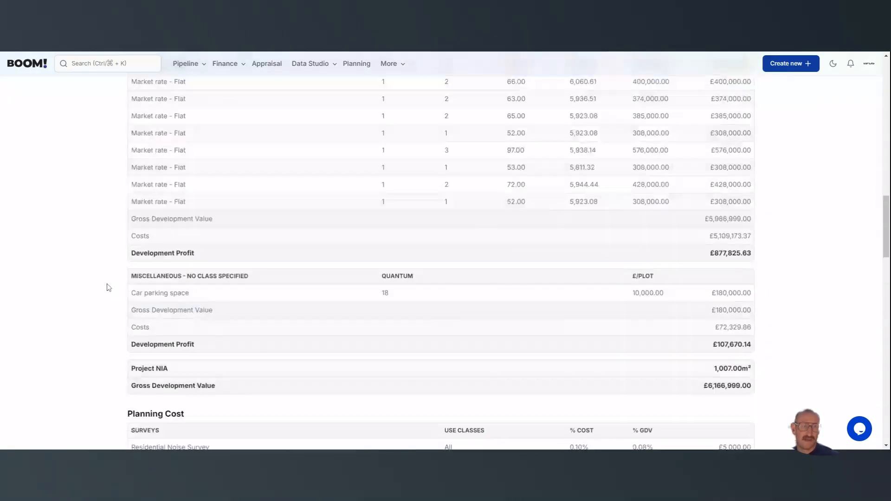
scroll(110, 295, "up", 15)
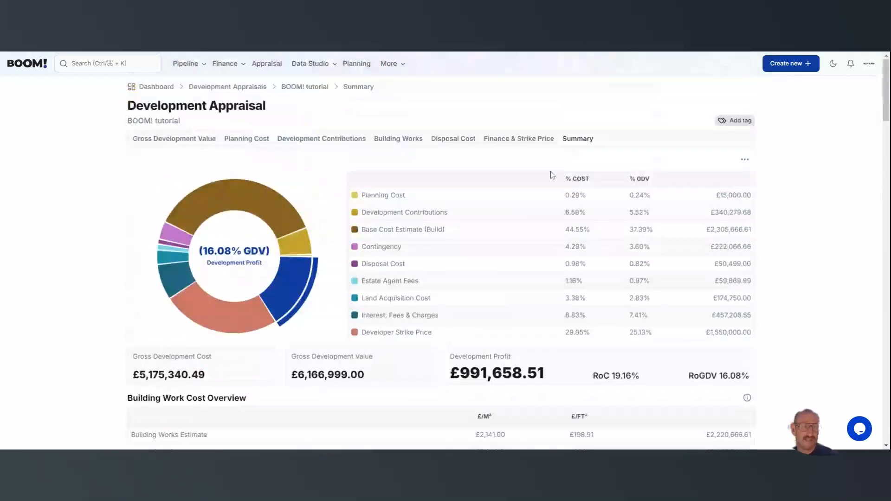
Show the appraisal's version history, and check its assigned reader, writer and administrator permissions without changing them
left_click(746, 160)
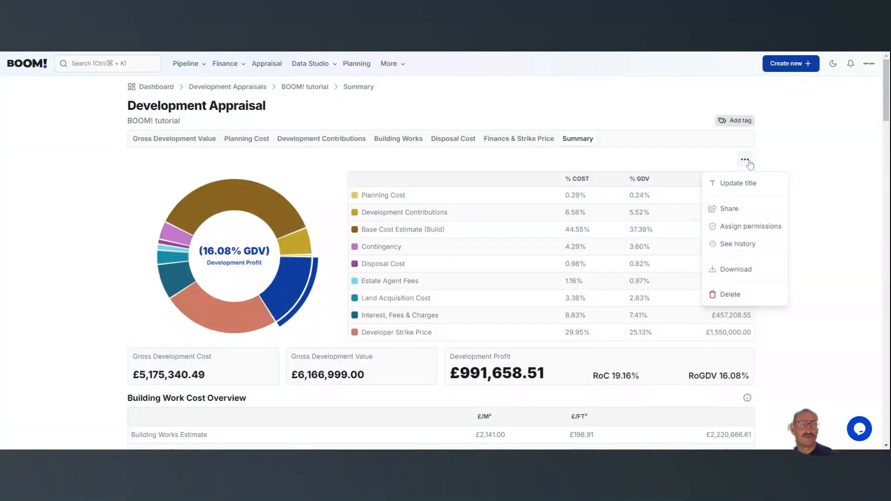
left_click(747, 246)
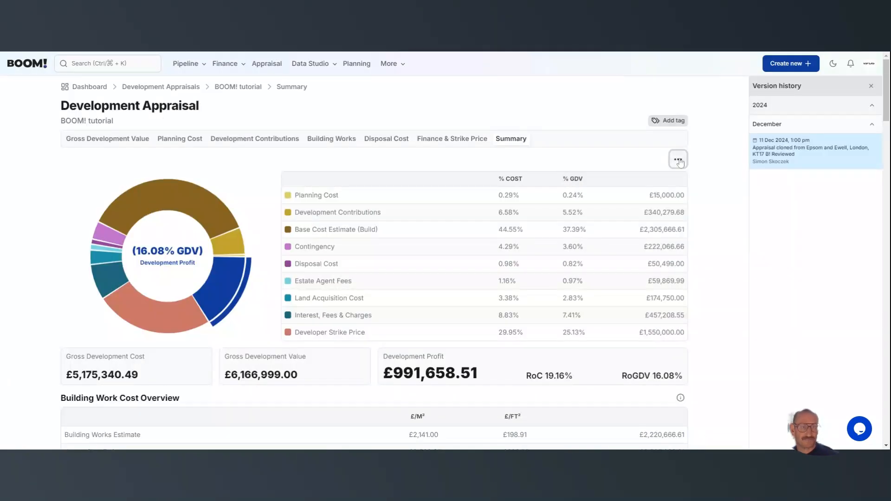
left_click(679, 161)
left_click(671, 231)
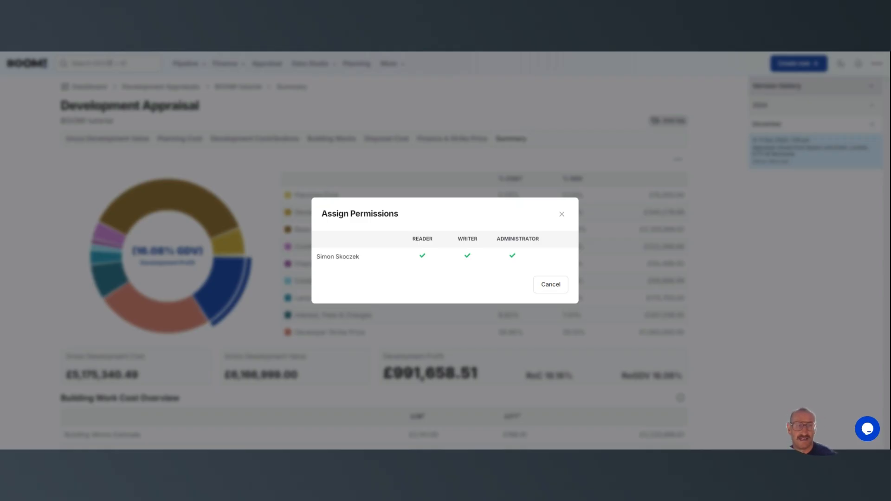
left_click(547, 291)
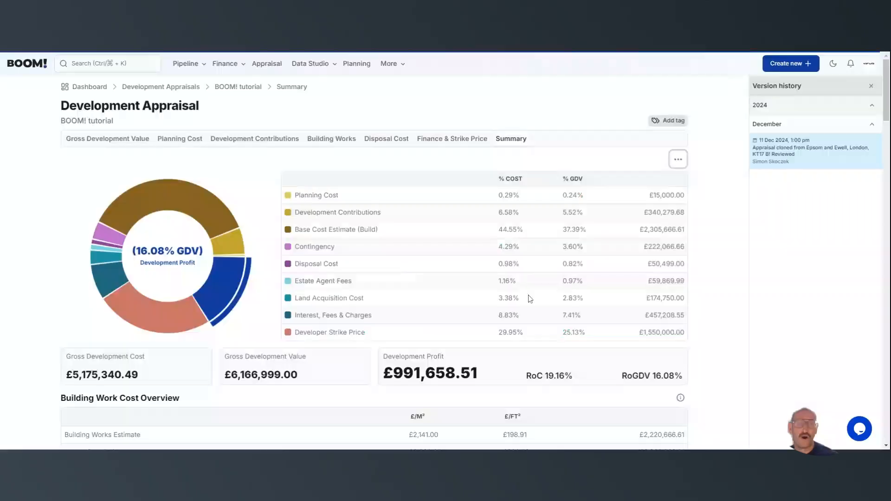